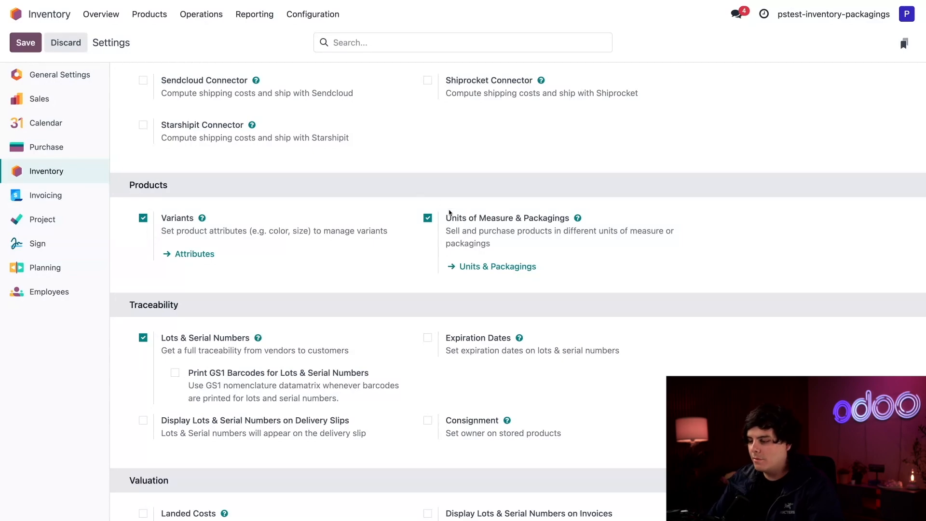
# Step: Show the Units & Packagings list with Pack of 12 and Pack of 6 ratios
pyautogui.click(493, 268)
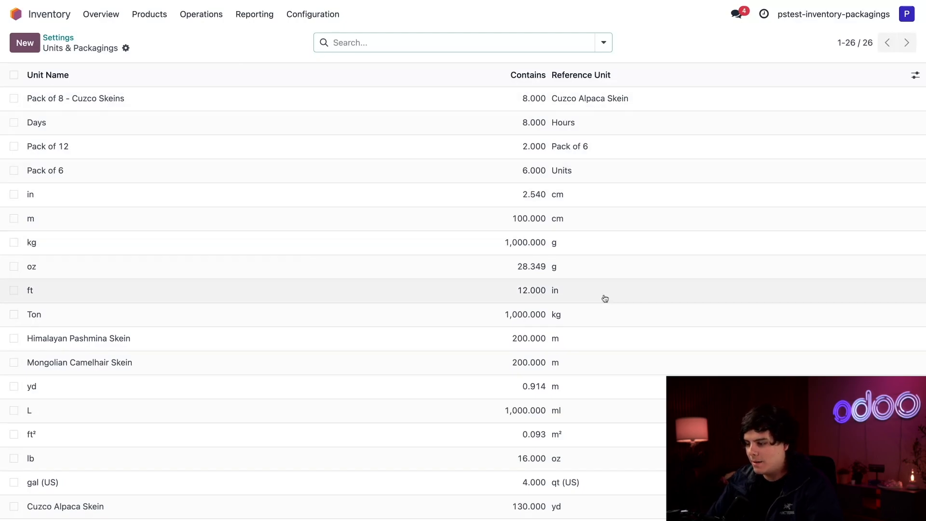
pyautogui.scroll(-3, 598, 442)
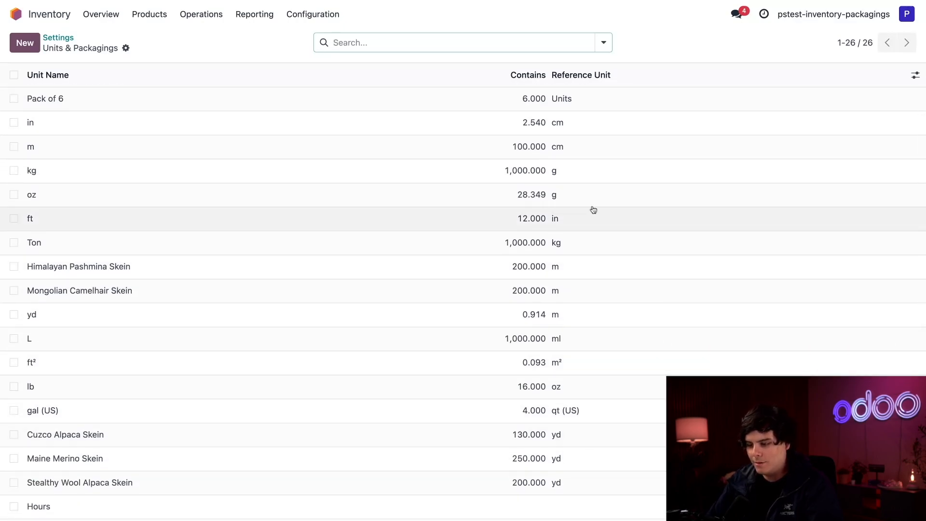
pyautogui.scroll(3, 594, 208)
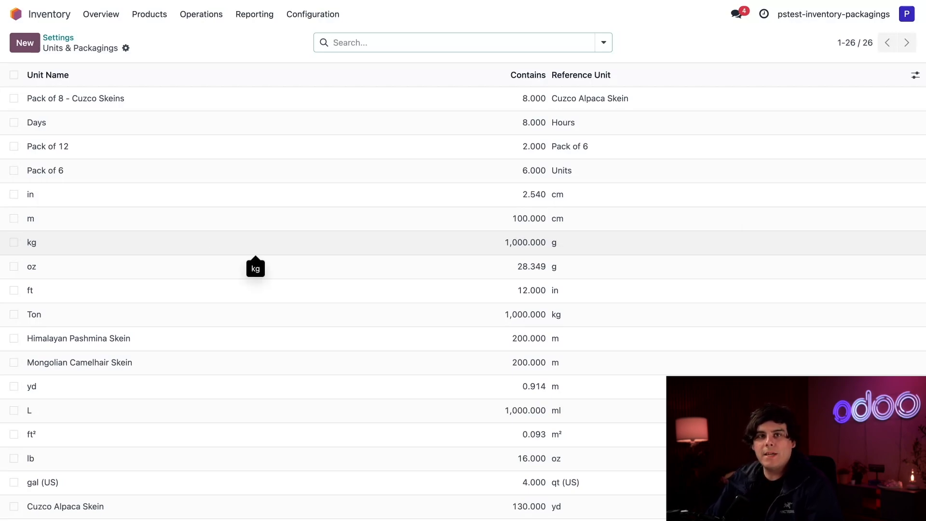
pyautogui.scroll(-3, 256, 241)
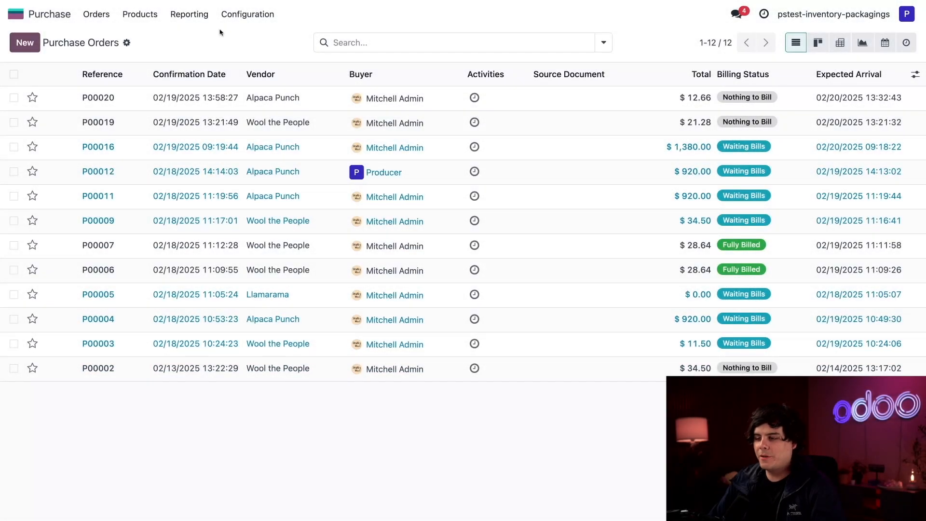
# Step: Open Cuzco Alpaca Wool Yarn and view its vendor prices from Wool the People and Llamarama
pyautogui.click(147, 17)
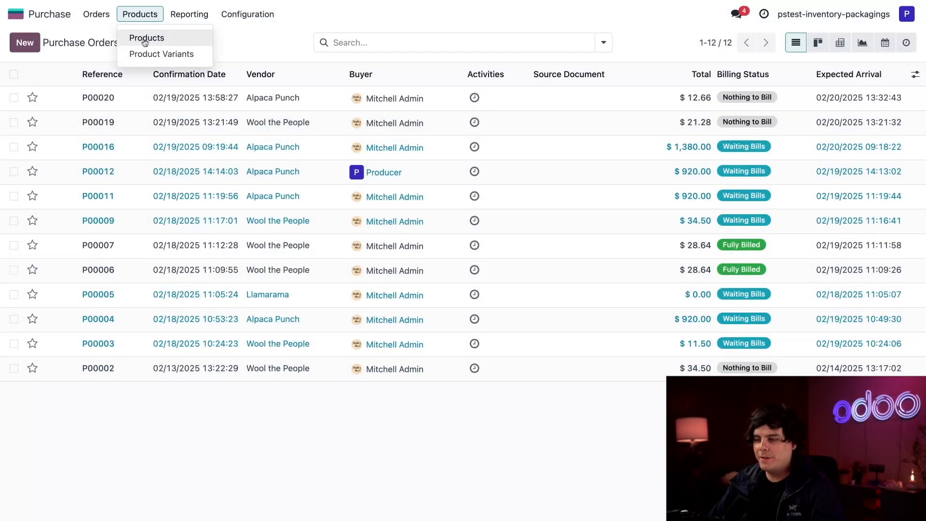
pyautogui.click(146, 37)
pyautogui.click(130, 113)
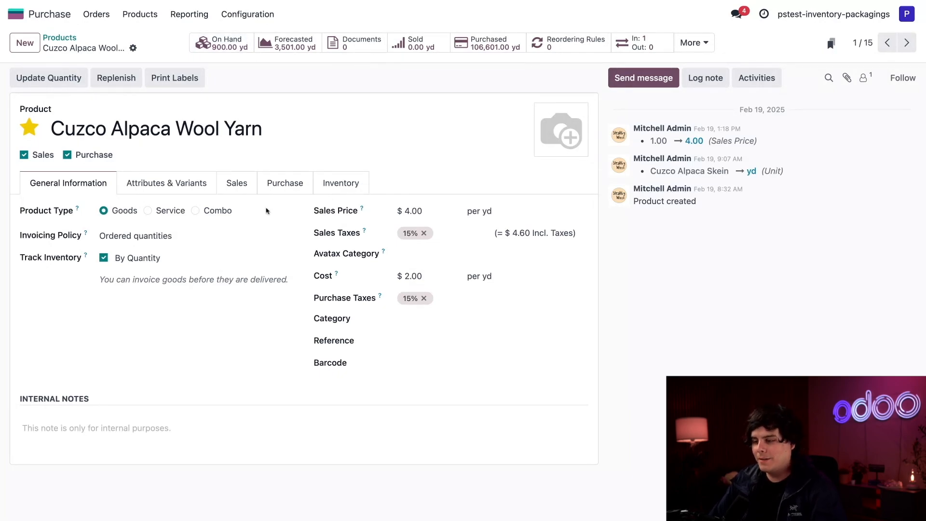
pyautogui.click(279, 186)
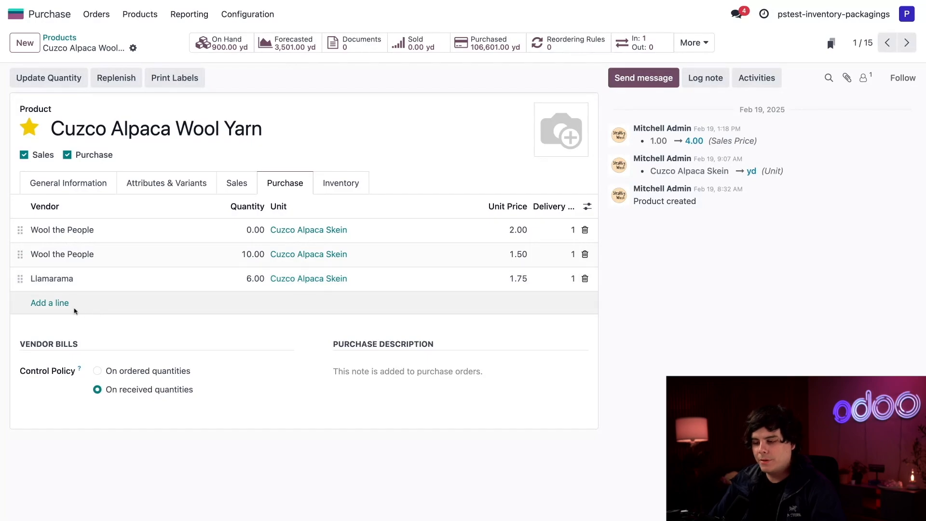
# Step: Add a pricelist line for newly created vendor Alpaca Punch
pyautogui.click(57, 304)
pyautogui.write('Alpaca Punch')
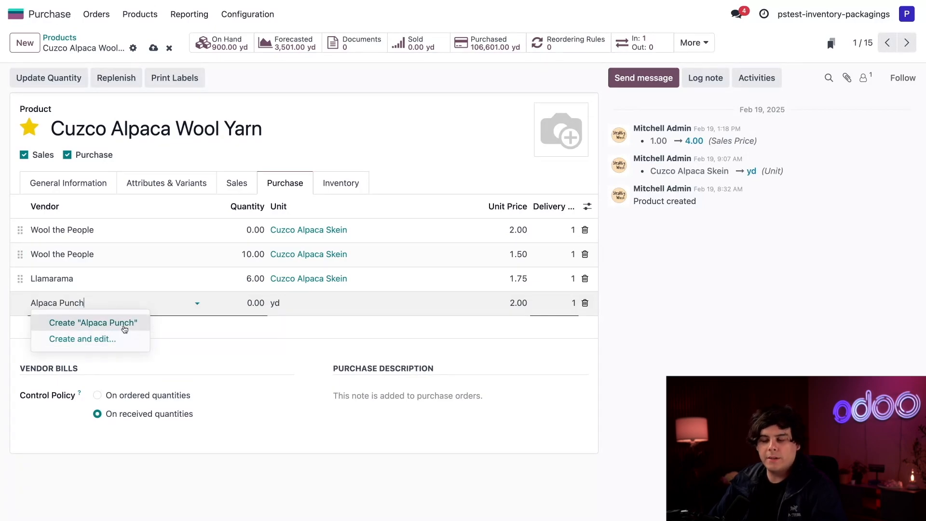
pyautogui.click(124, 328)
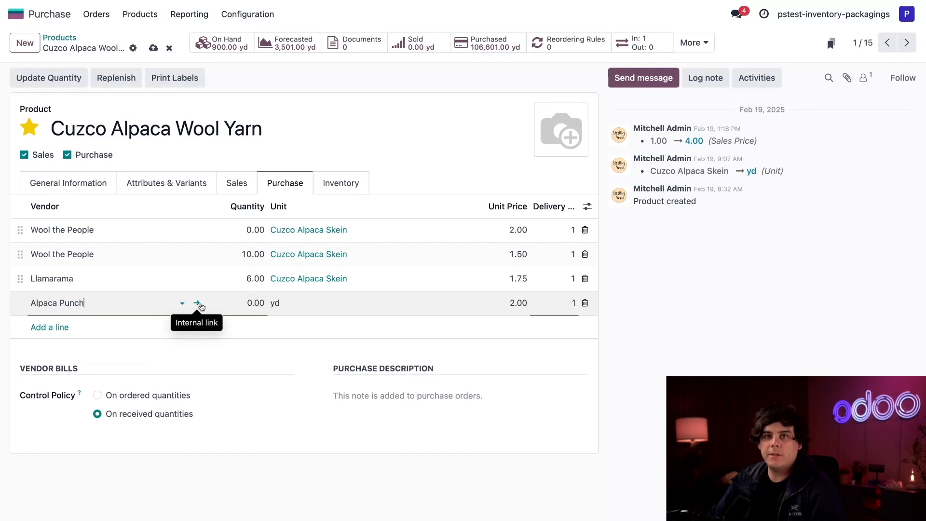
pyautogui.click(200, 305)
pyautogui.click(109, 38)
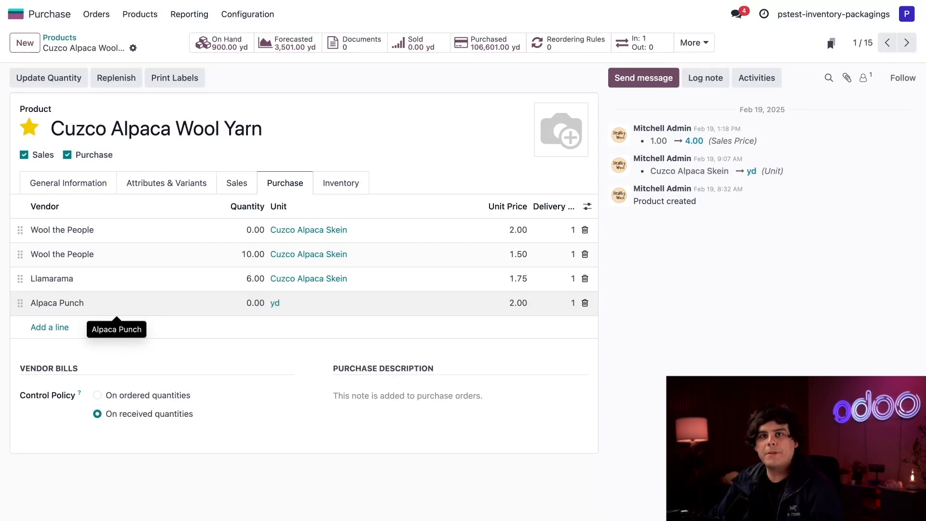
# Step: Replace the line's yd unit by typing 'Pack of 8 - Cuzco Skein'
pyautogui.click(330, 308)
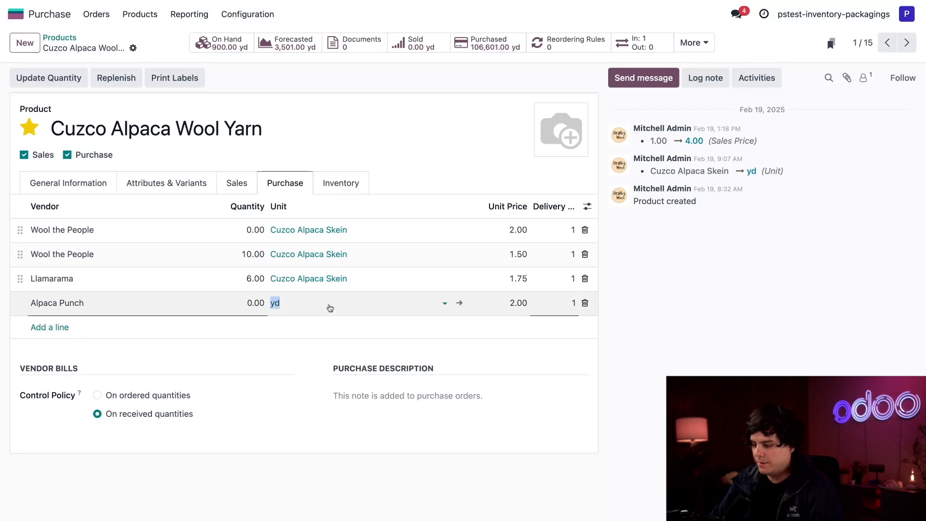
pyautogui.press('BackSpace')
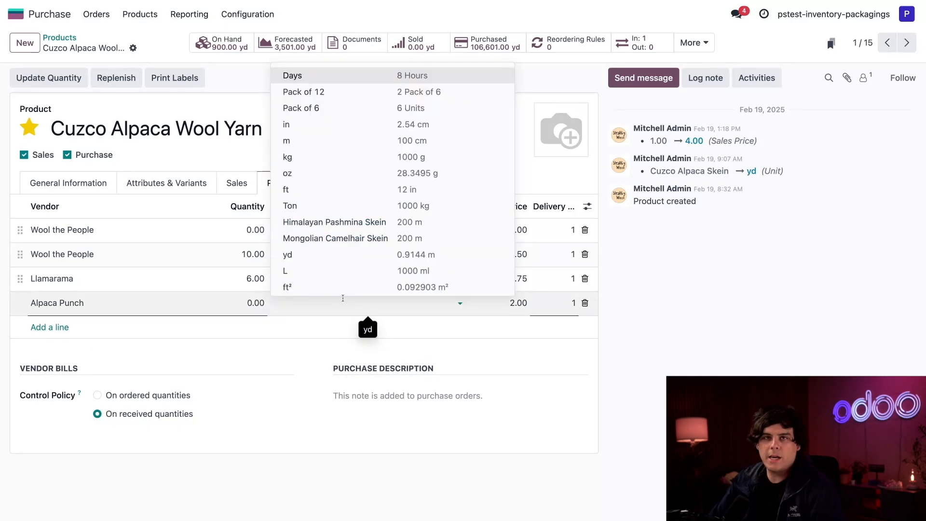
pyautogui.write('Pac')
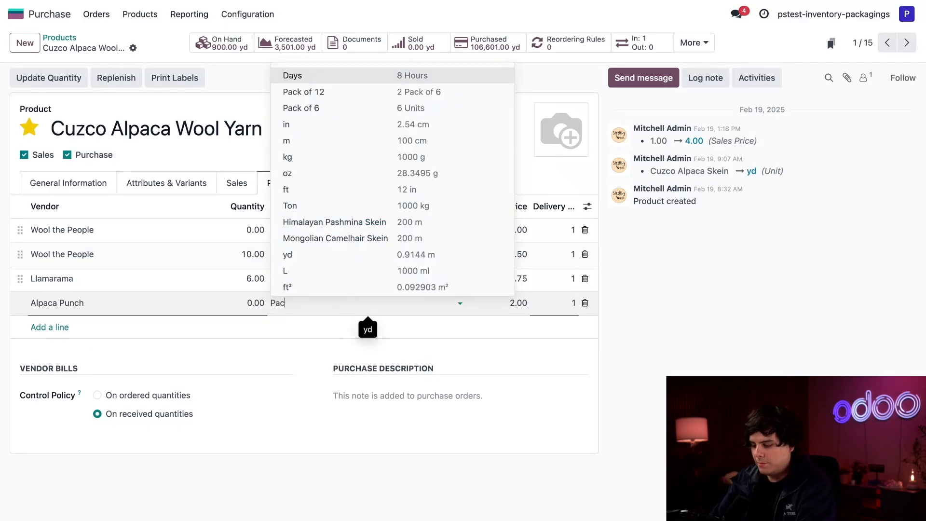
pyautogui.write('k of 8 - ')
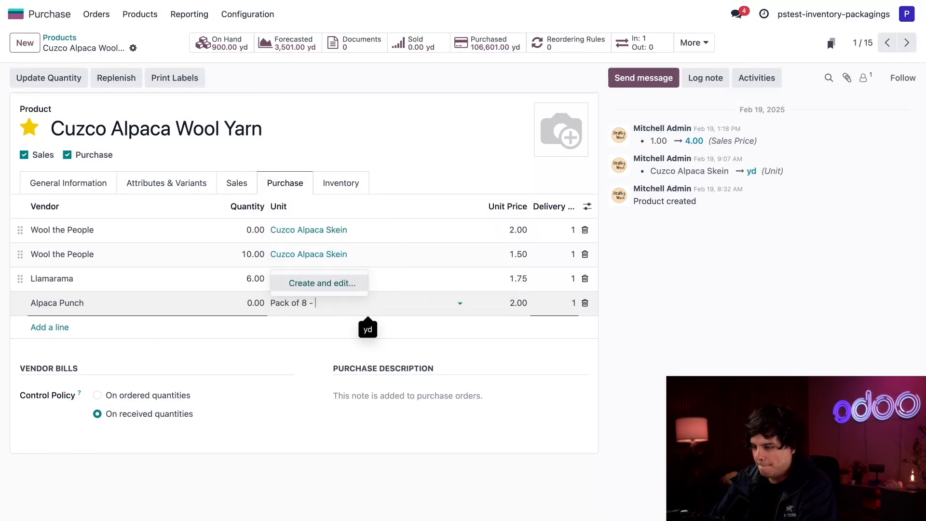
pyautogui.write('Cuz')
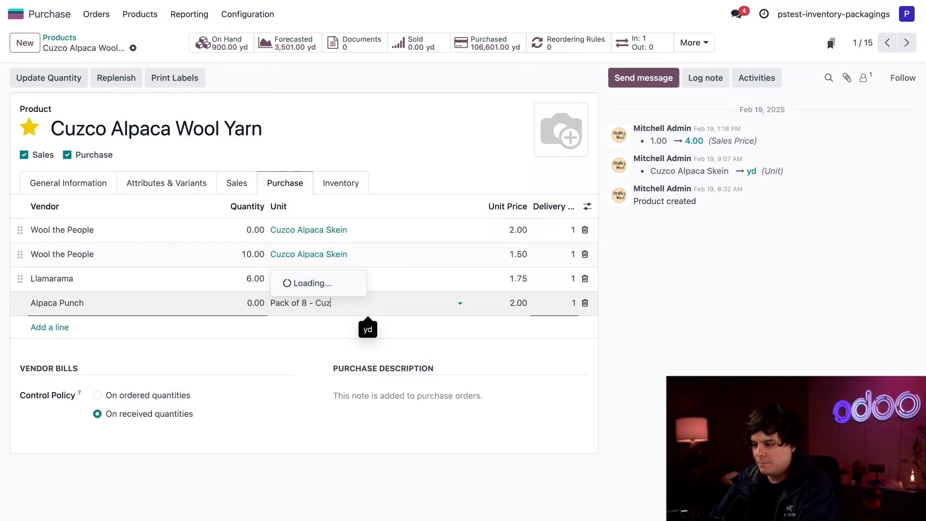
pyautogui.write('co Ske')
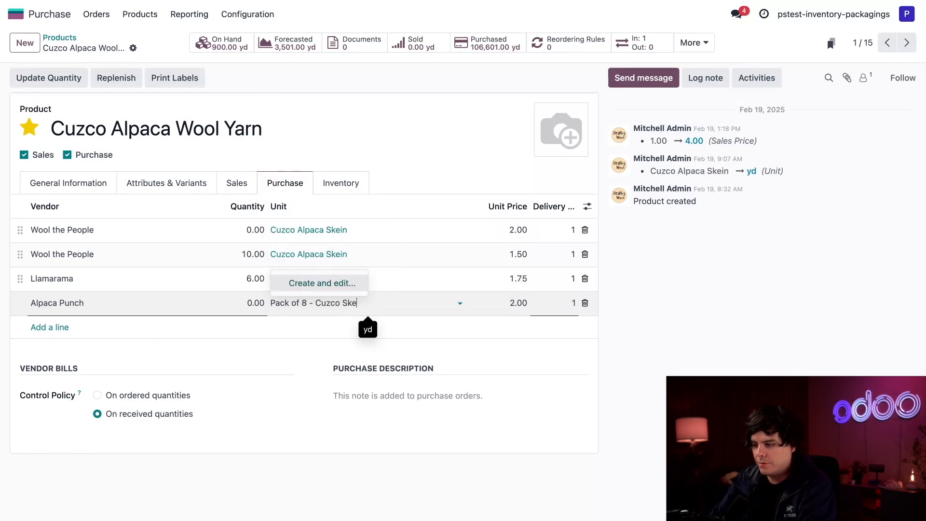
pyautogui.write('ins')
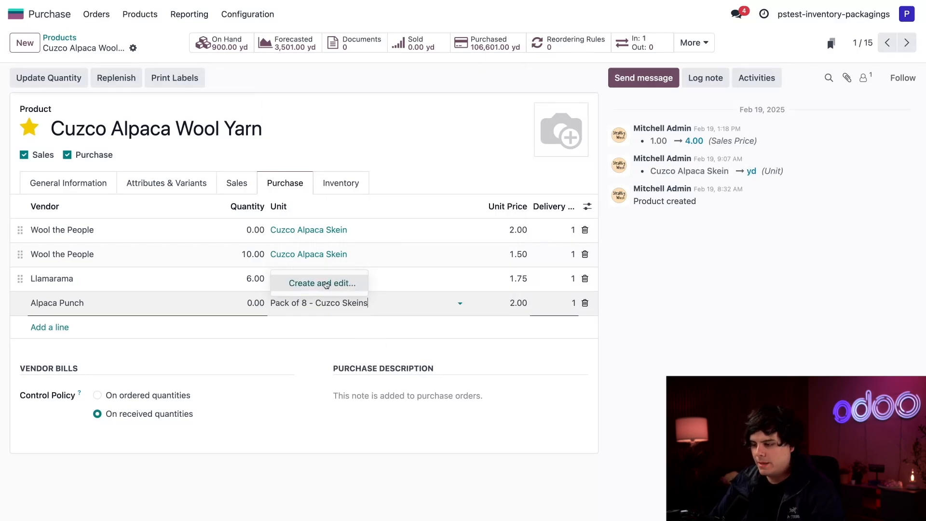
# Step: Define the new Pack of 8 - Cuzco Skeins unit as 8 Cuzco Alpaca Skein
pyautogui.click(326, 283)
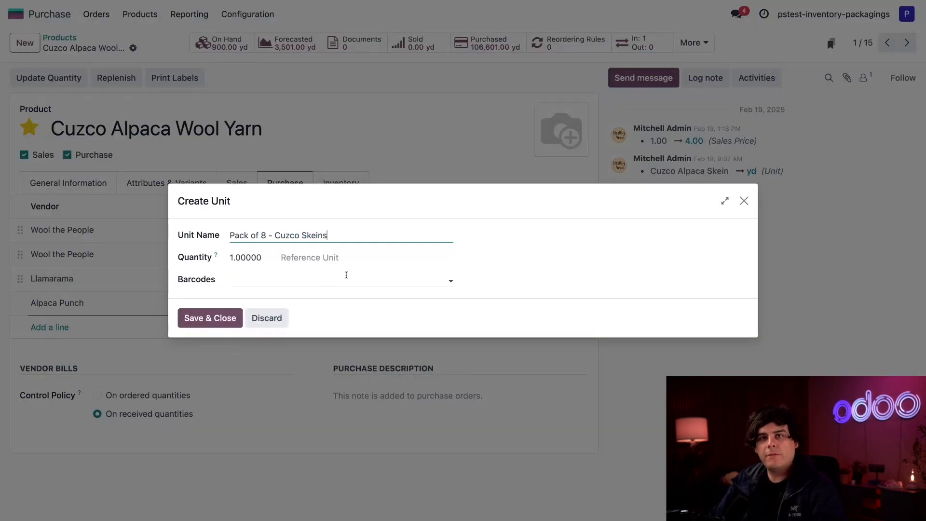
pyautogui.click(261, 258)
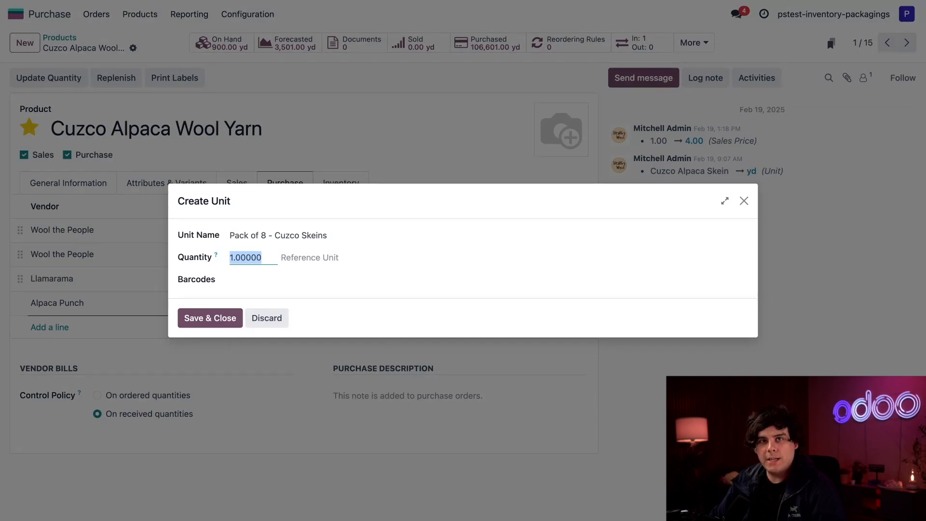
pyautogui.write('8')
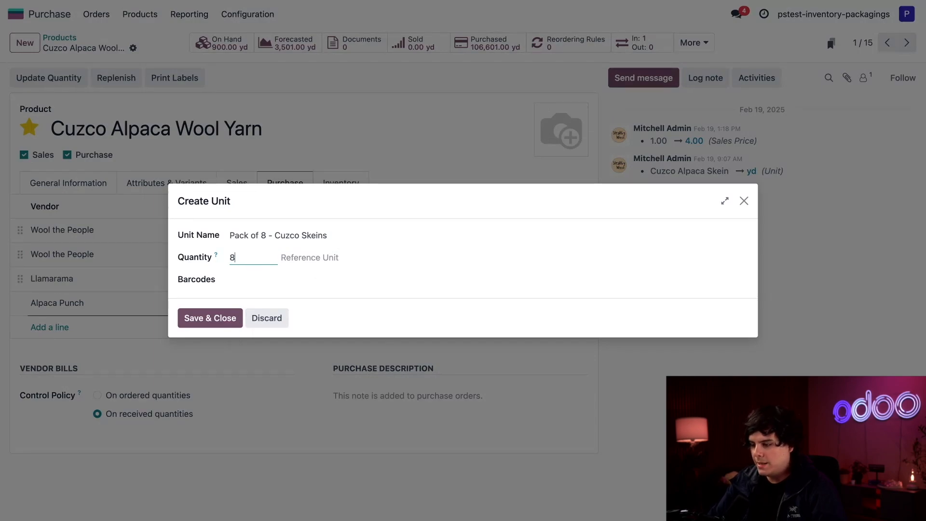
pyautogui.click(299, 257)
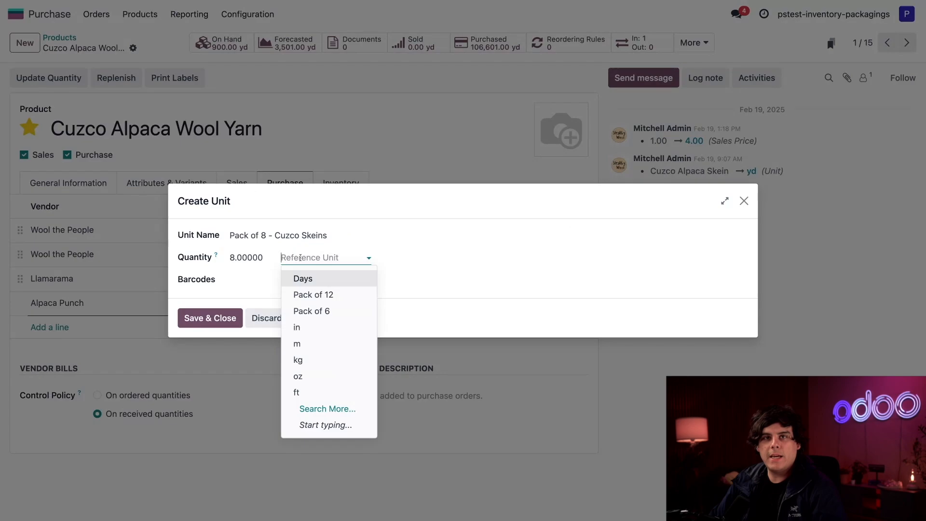
pyautogui.write('Cuz')
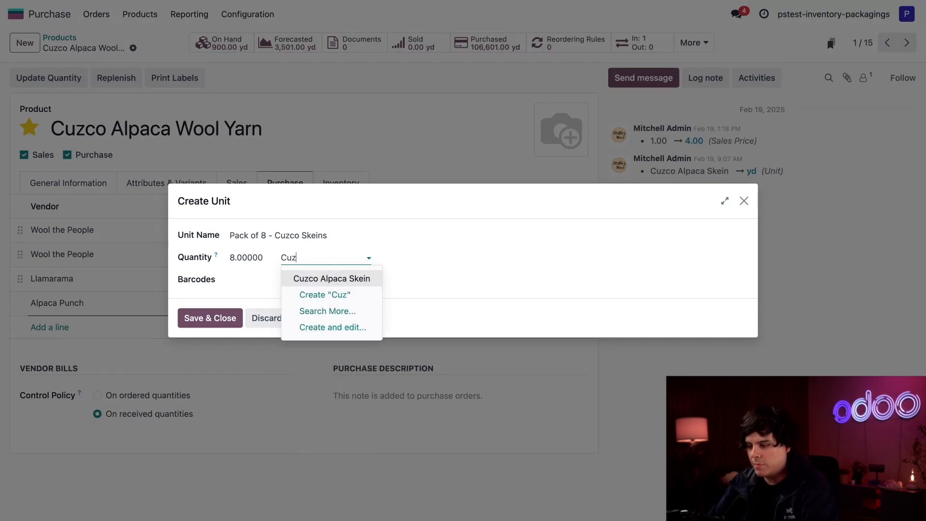
pyautogui.click(320, 279)
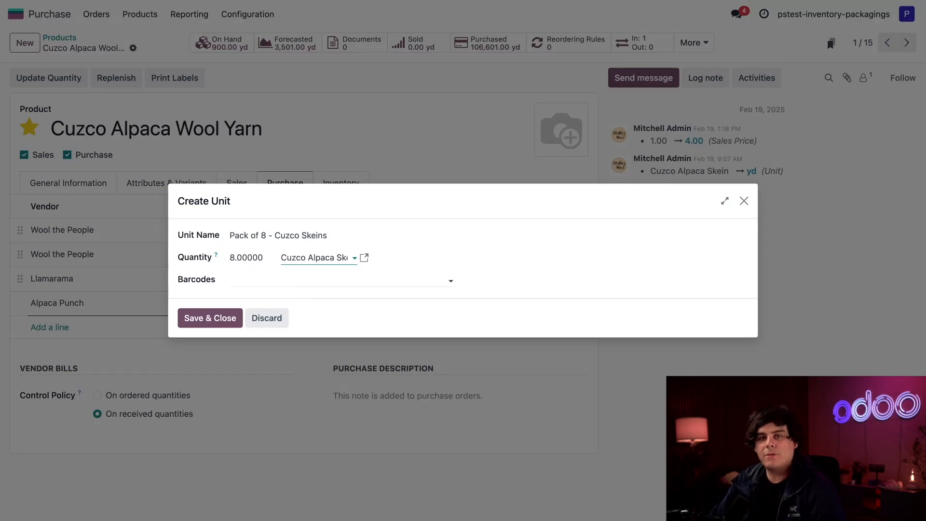
# Step: Save the Pack of 8 unit on the Alpaca Punch line and enter a unit price of 8
pyautogui.click(227, 315)
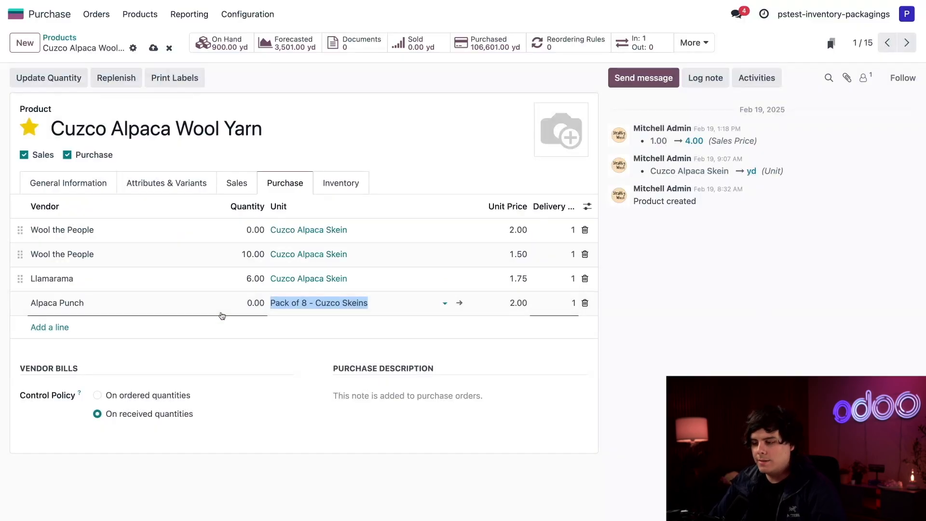
pyautogui.click(331, 328)
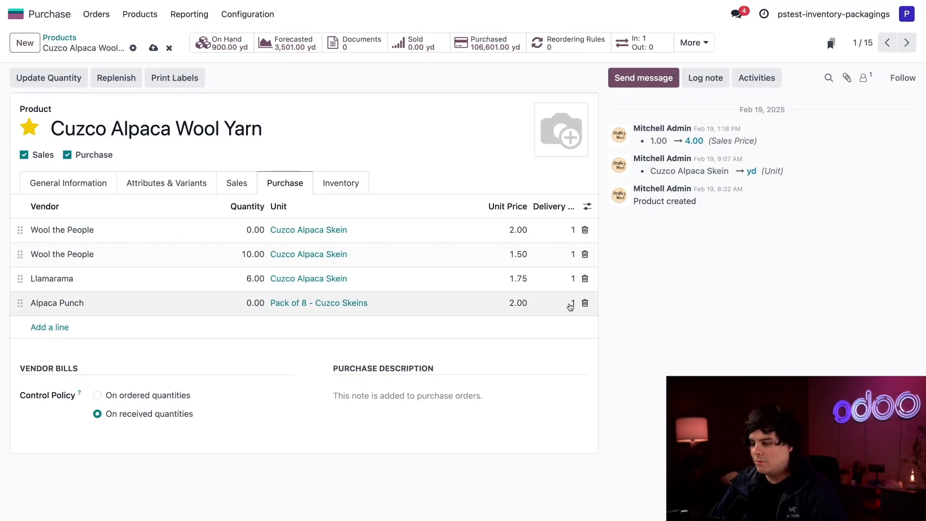
pyautogui.click(515, 306)
pyautogui.write('8')
pyautogui.click(482, 320)
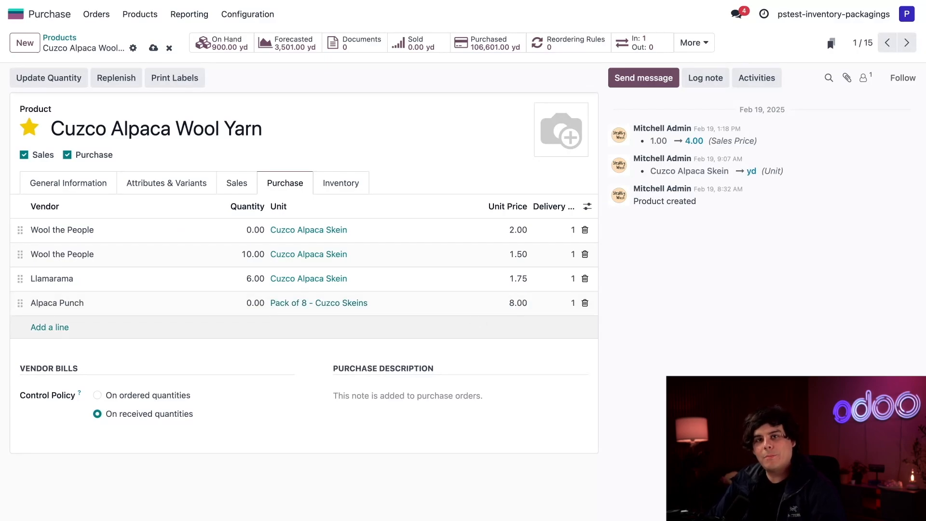
# Step: Change the Alpaca Punch unit price to 12.00
pyautogui.click(517, 306)
pyautogui.write('12')
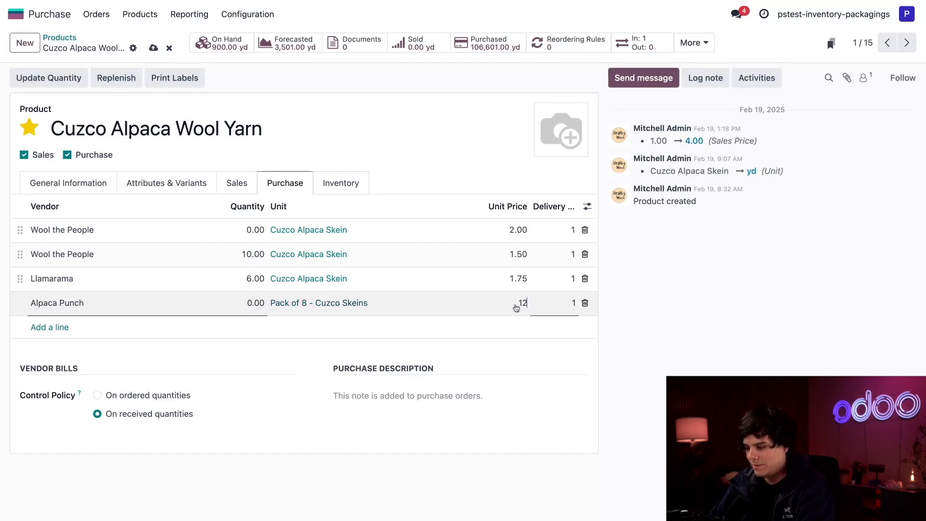
pyautogui.click(508, 324)
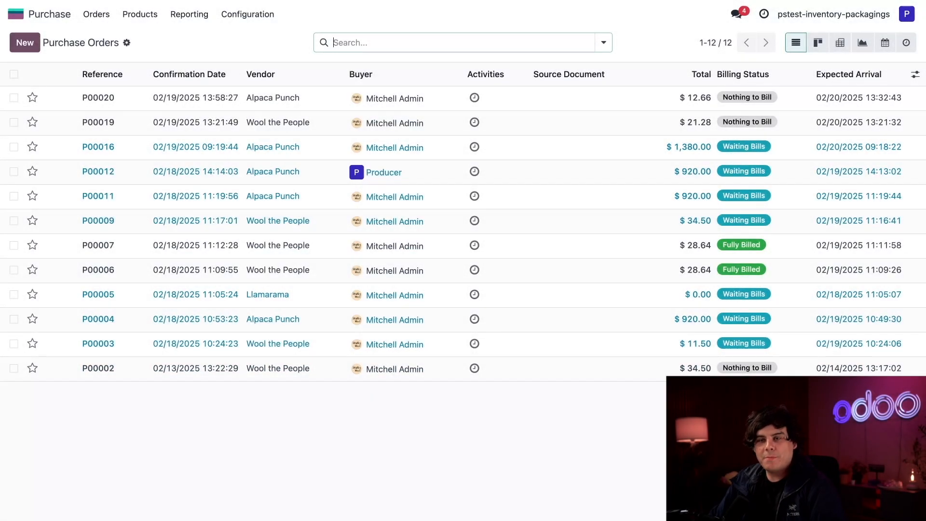
# Step: Start a new request for quotation with vendor Alpaca Punch
pyautogui.click(20, 44)
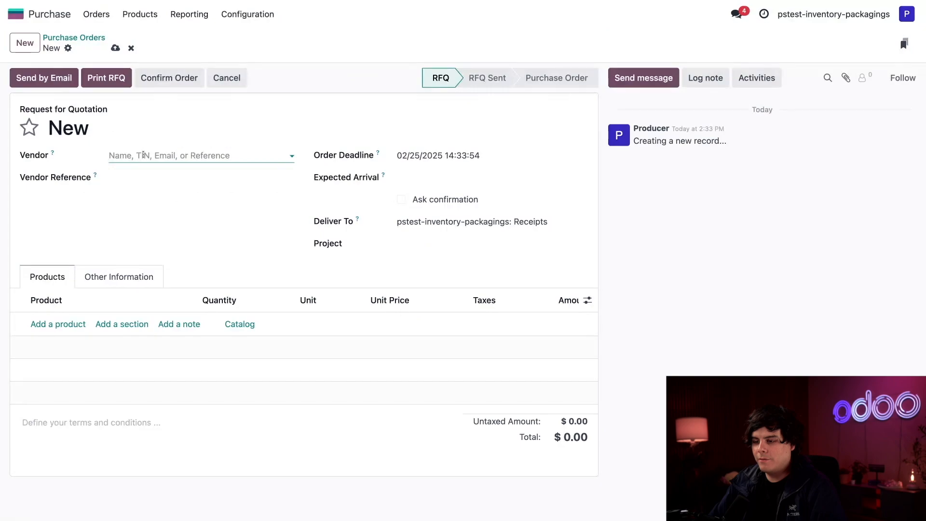
pyautogui.click(143, 155)
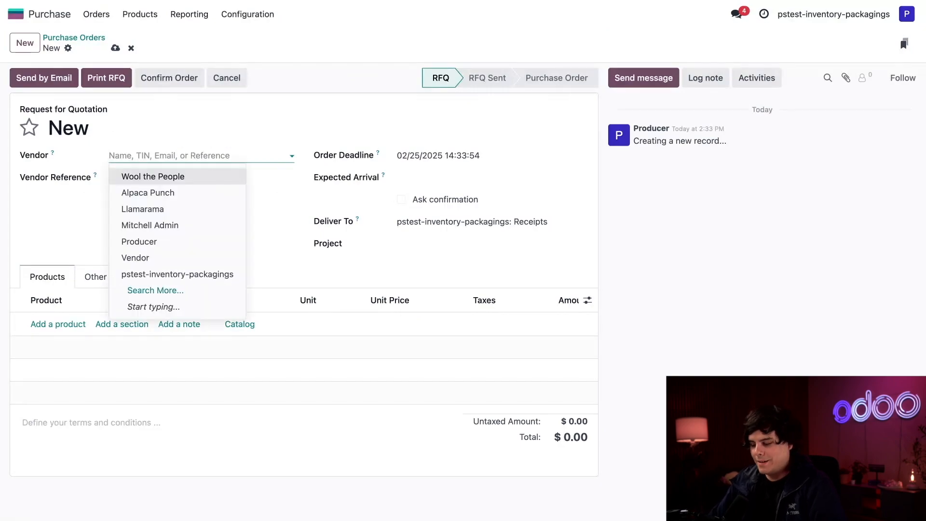
pyautogui.write('al')
pyautogui.click(150, 177)
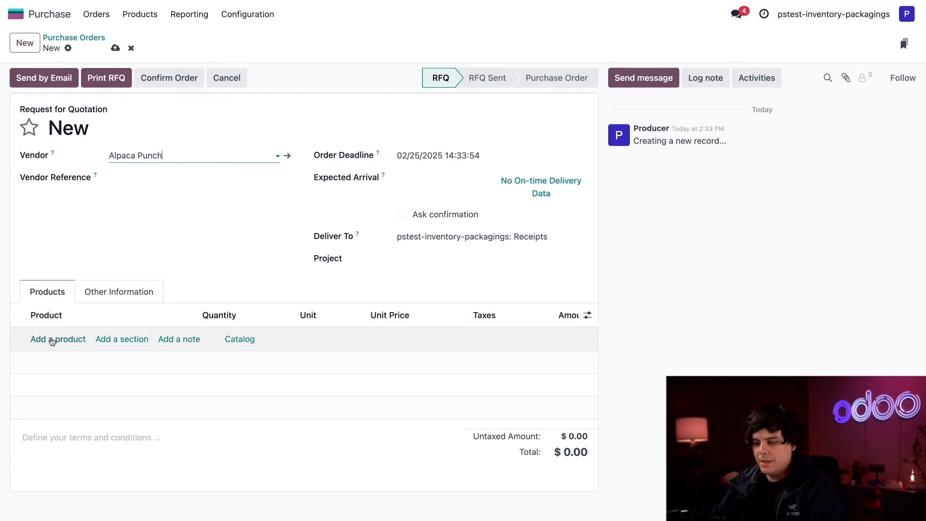
# Step: Order 100 Pack of 8 of Cuzco Alpaca Wool Yarn and confirm it as P00021
pyautogui.click(53, 340)
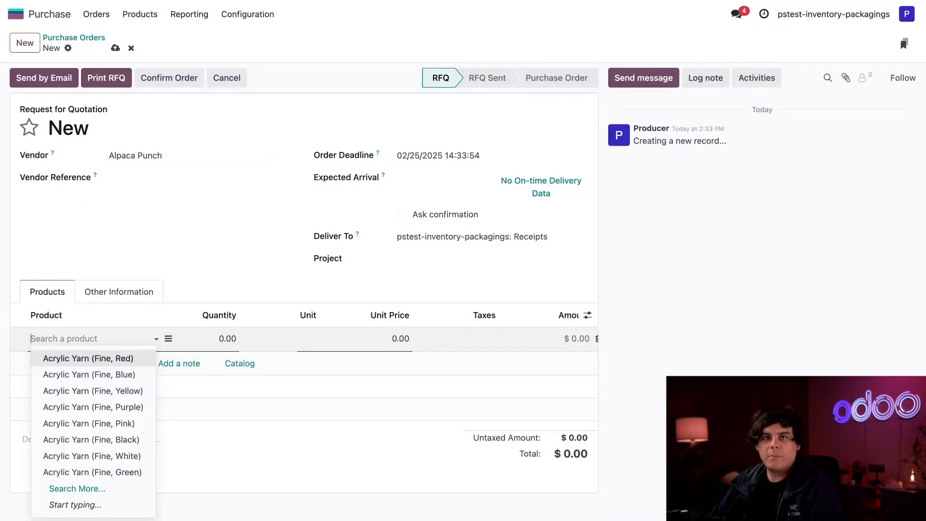
pyautogui.write('cuz')
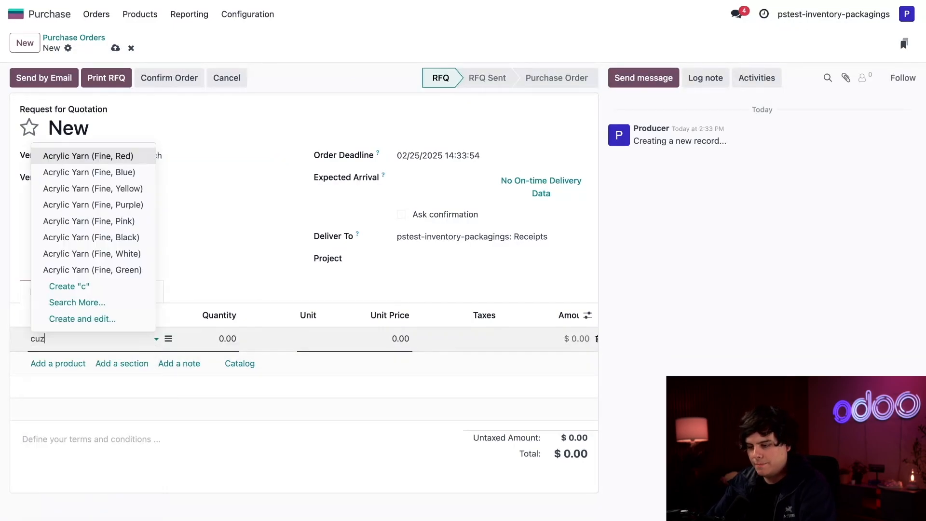
pyautogui.click(95, 272)
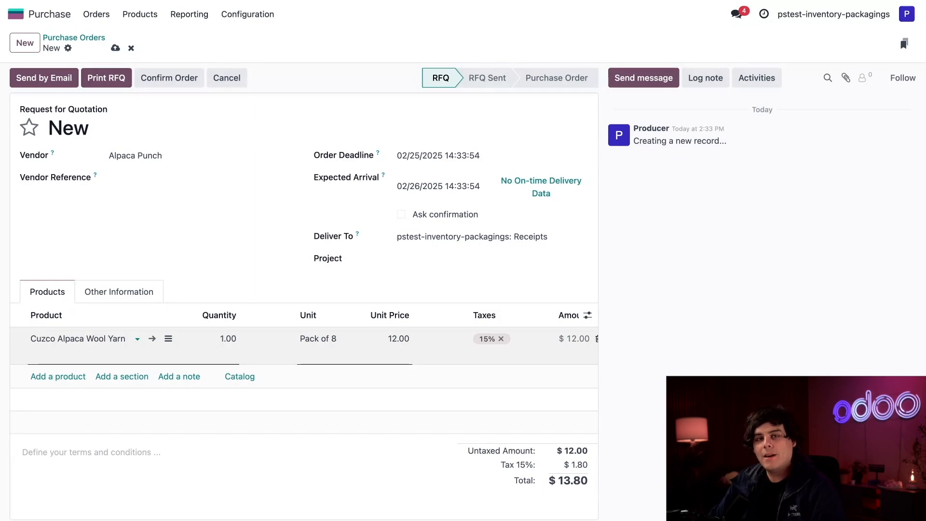
pyautogui.click(230, 344)
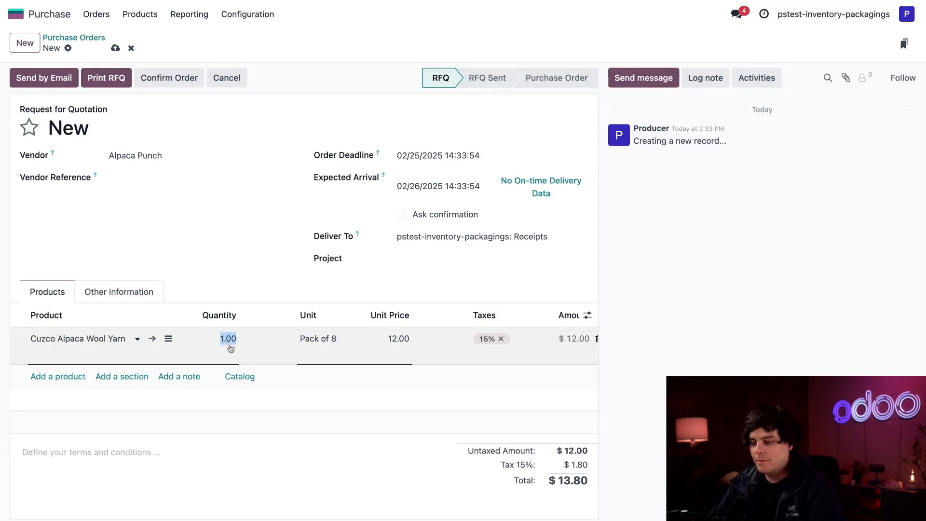
pyautogui.write('100')
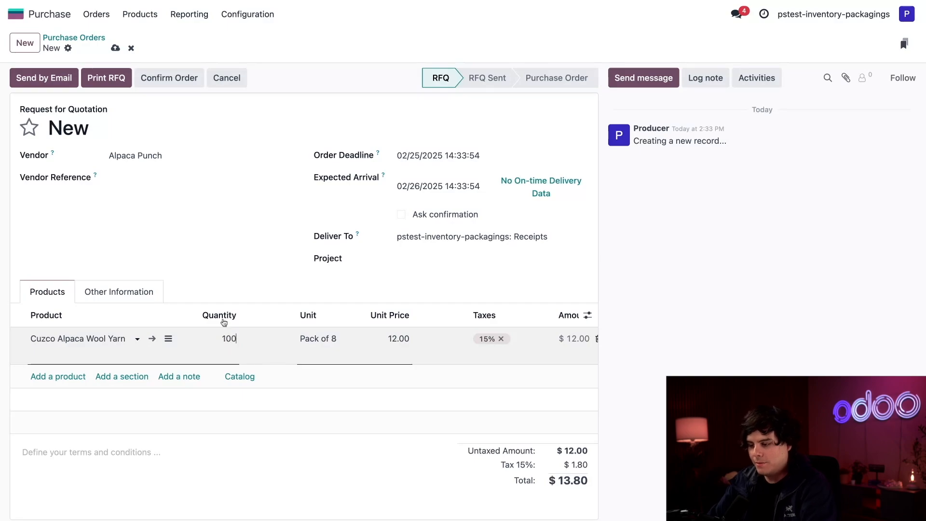
pyautogui.click(245, 265)
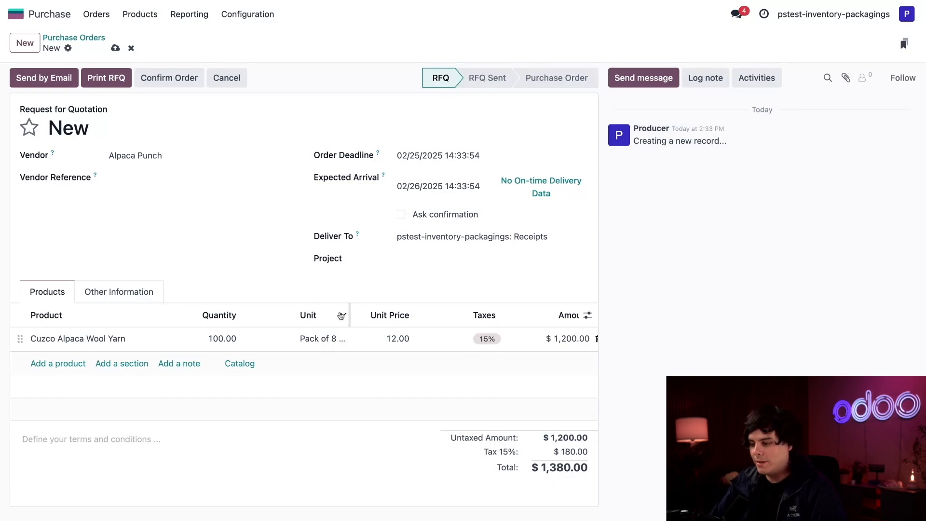
pyautogui.moveTo(349, 312); pyautogui.dragTo(372, 312)
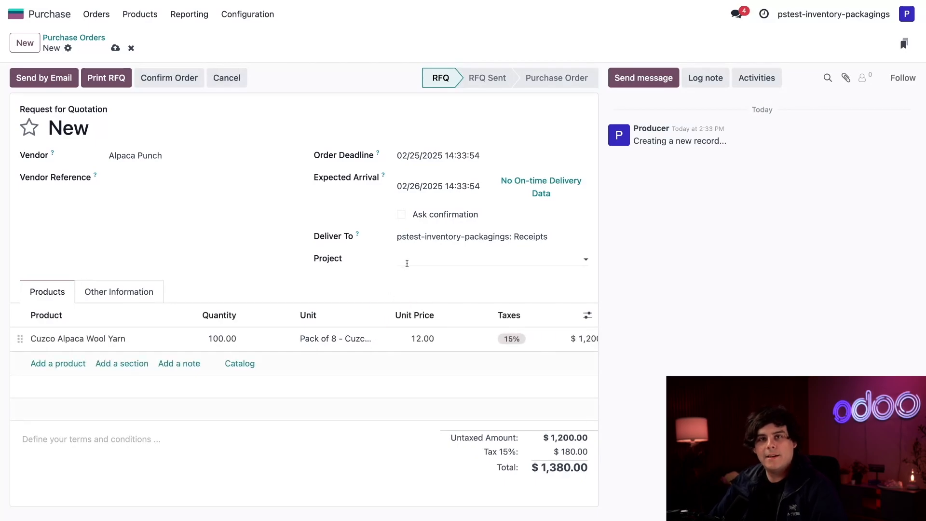
pyautogui.click(152, 86)
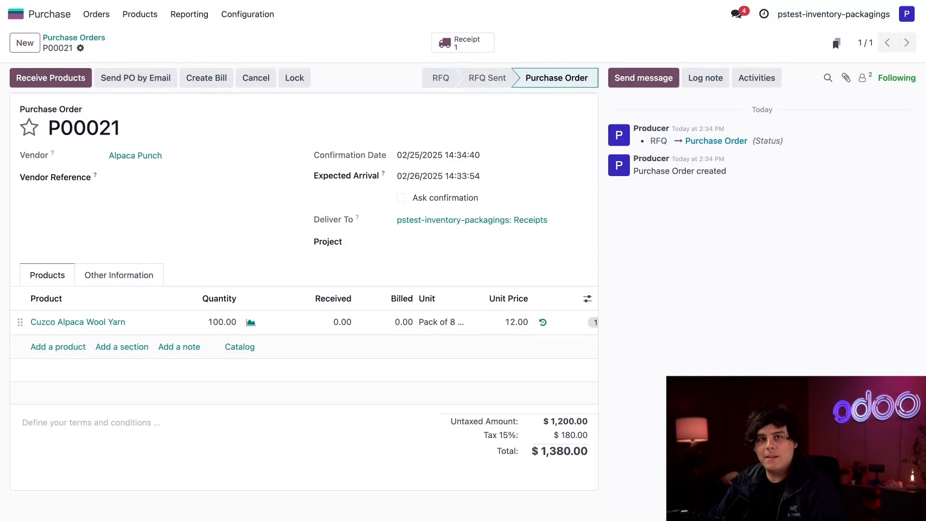
# Step: Validate receipt WH/IN/00014 of 104,000 yd of yarn and open its forecasted report
pyautogui.click(51, 78)
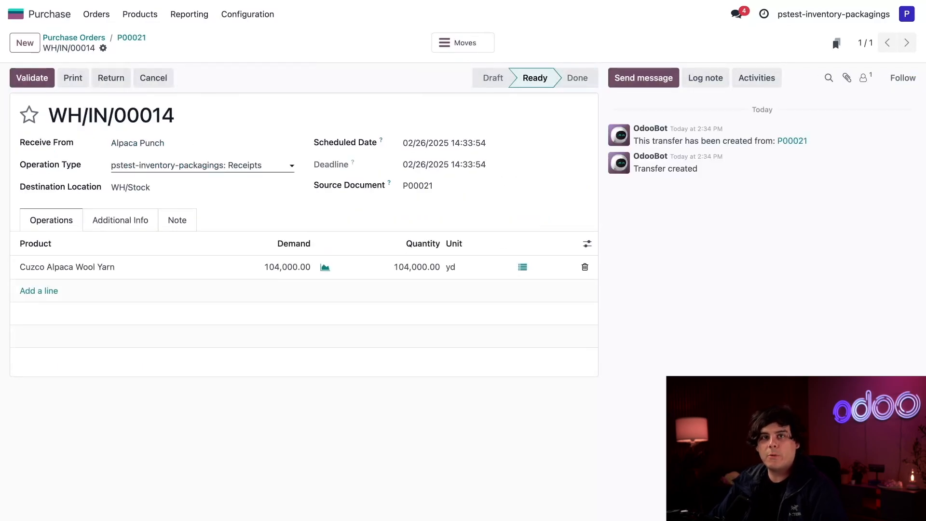
pyautogui.click(31, 77)
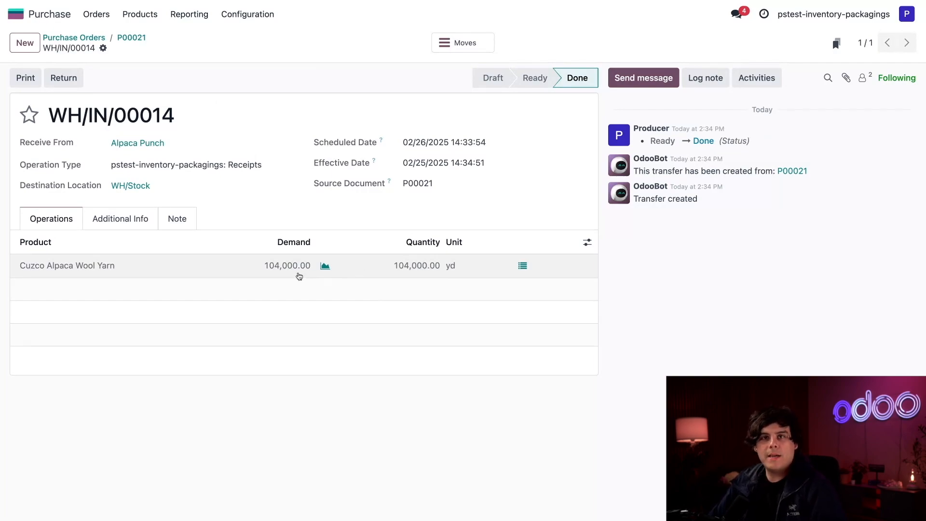
pyautogui.click(326, 267)
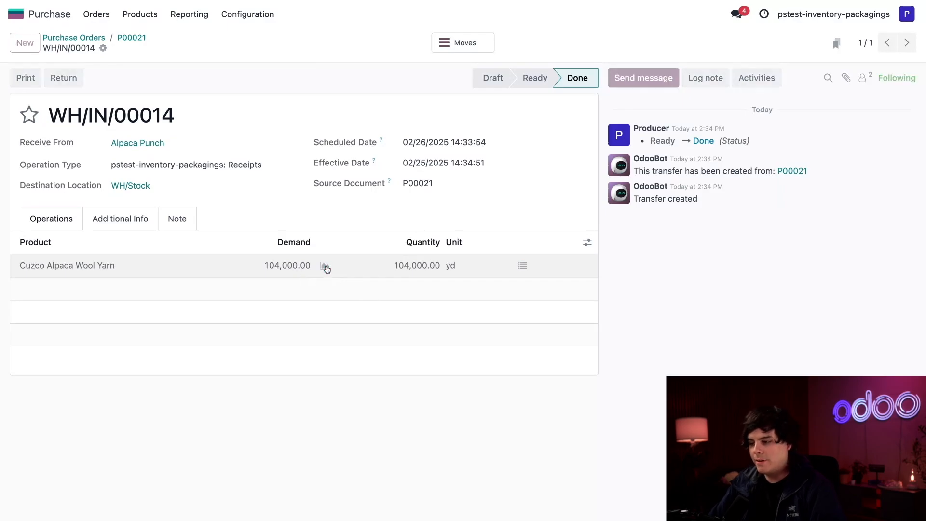